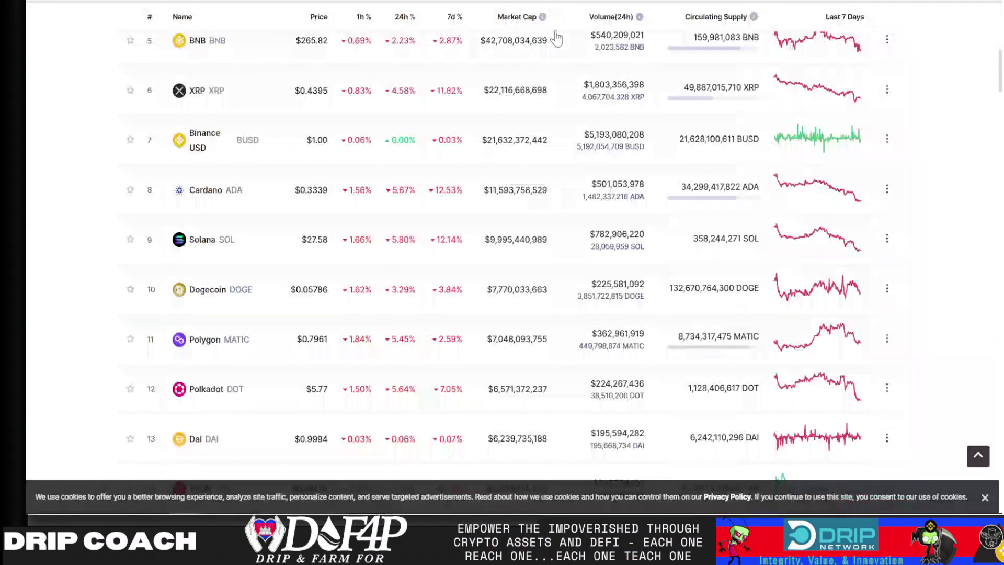
- Review the prices, percentage changes and market caps of the top-ranked coins in the CoinMarketCap list
{"action": "scroll", "coordinate": [309, 170], "scroll_direction": "up", "scroll_amount": 1}
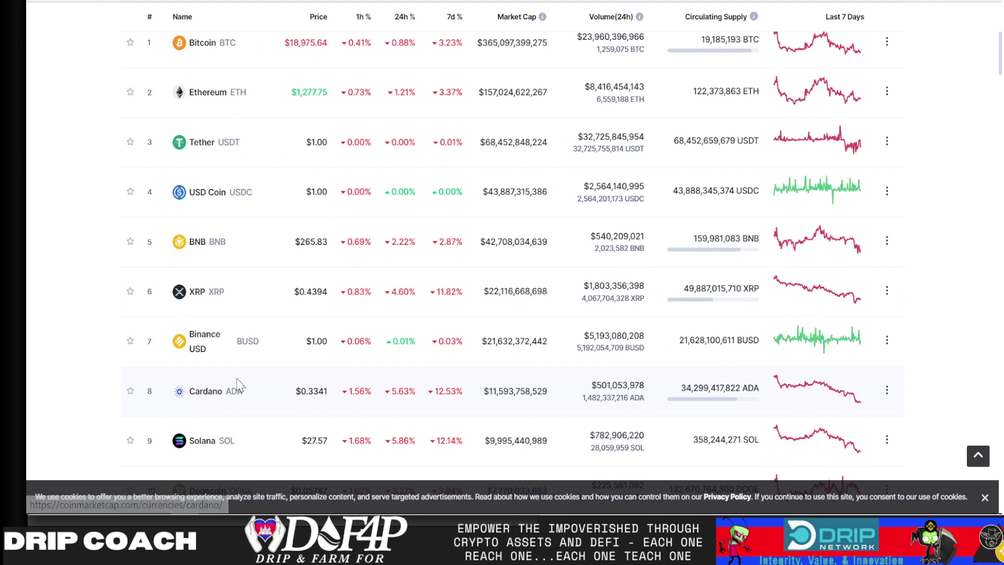
{"action": "scroll", "coordinate": [314, 198], "scroll_direction": "down", "scroll_amount": 1}
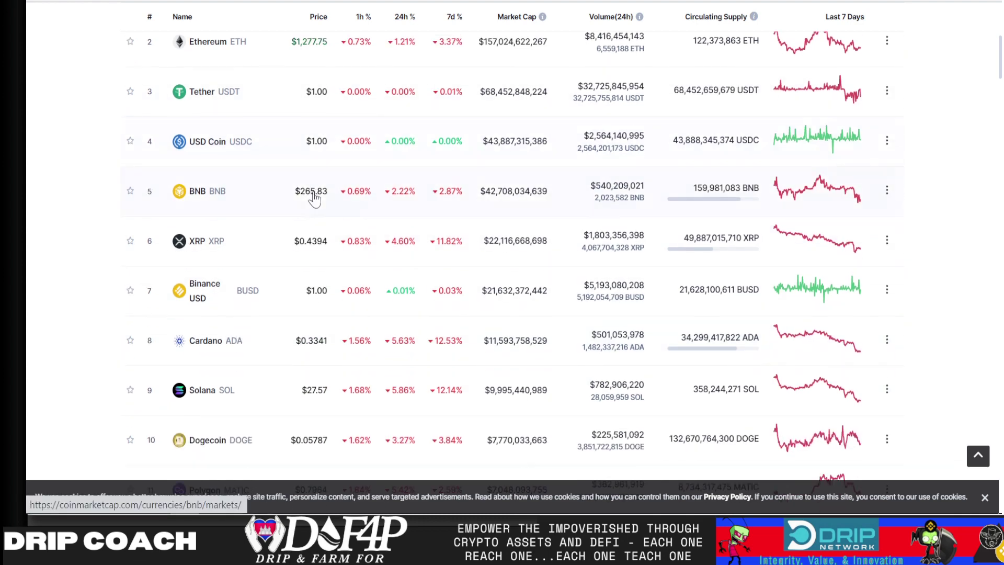
{"action": "scroll", "coordinate": [395, 213], "scroll_direction": "down", "scroll_amount": 3}
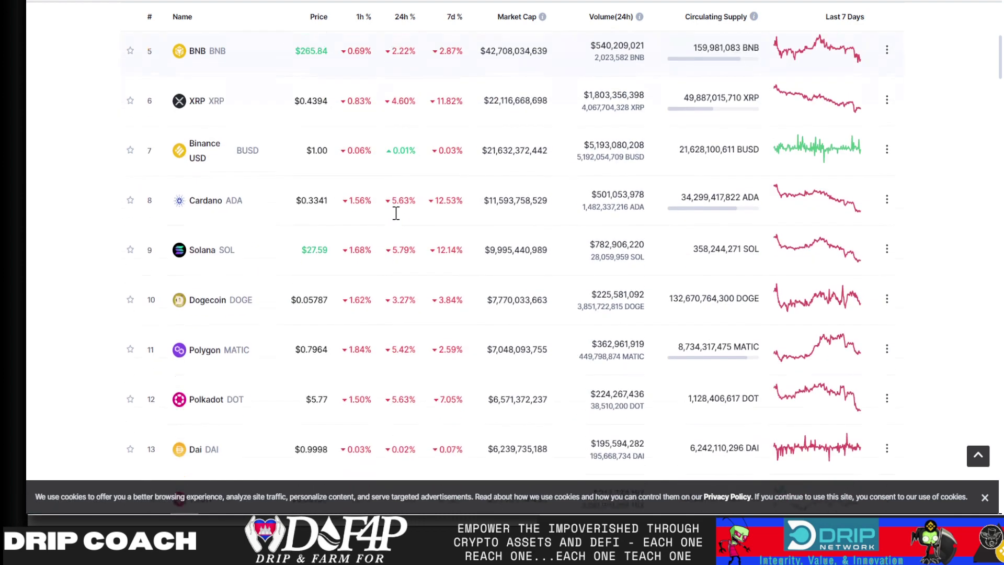
{"action": "scroll", "coordinate": [275, 385], "scroll_direction": "down", "scroll_amount": 2}
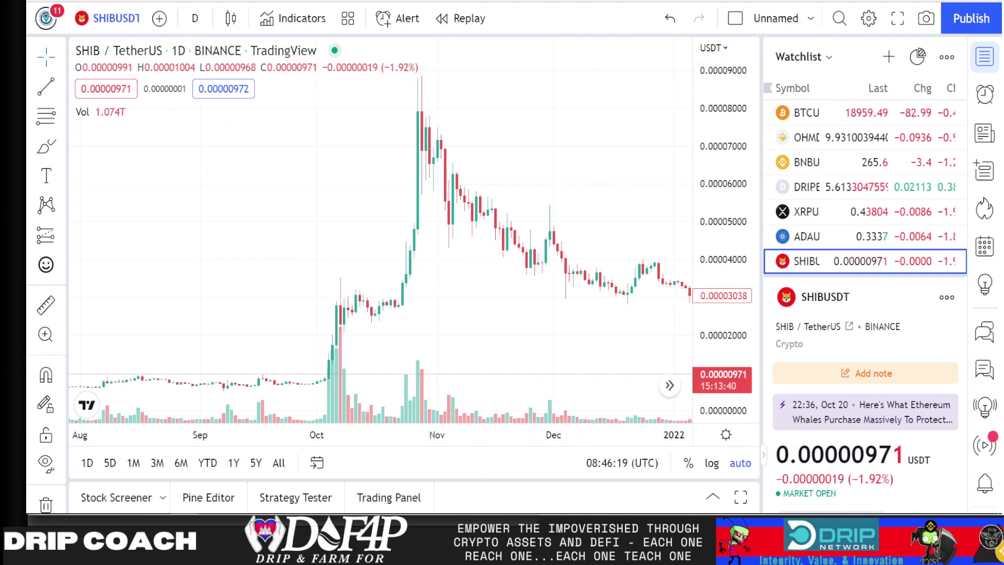
- Go from the SHIB chart to the daily Drip projection table, and switch to the token comparison workbook in Excel
{"action": "key", "text": "ctrl+Tab"}
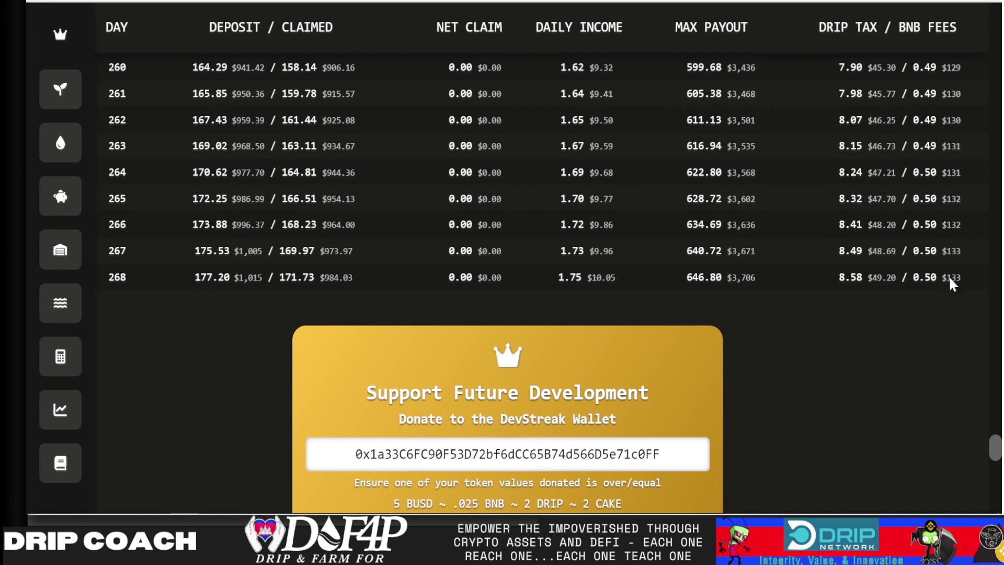
{"action": "mouse_move", "coordinate": [236, 510]}
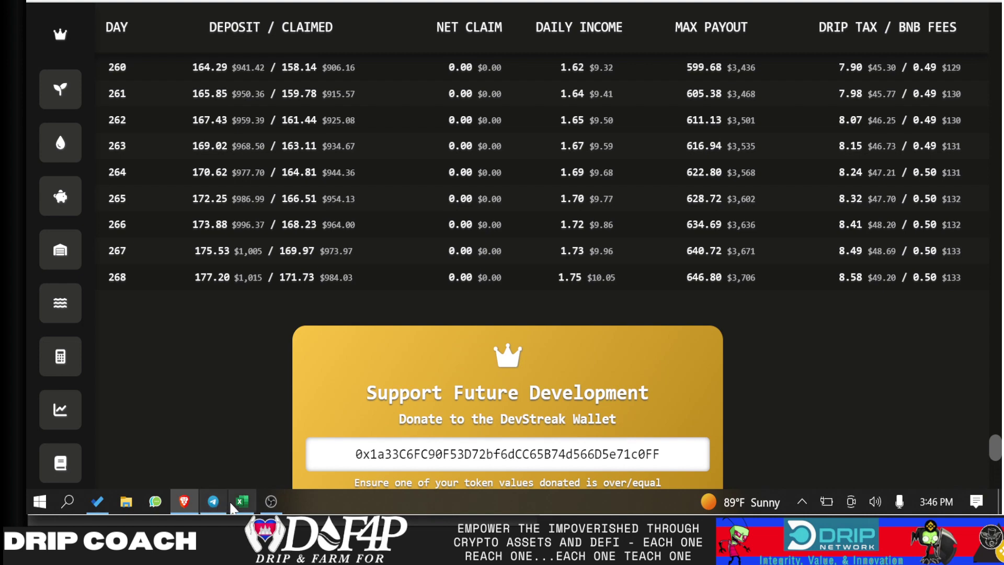
{"action": "left_click", "coordinate": [242, 503]}
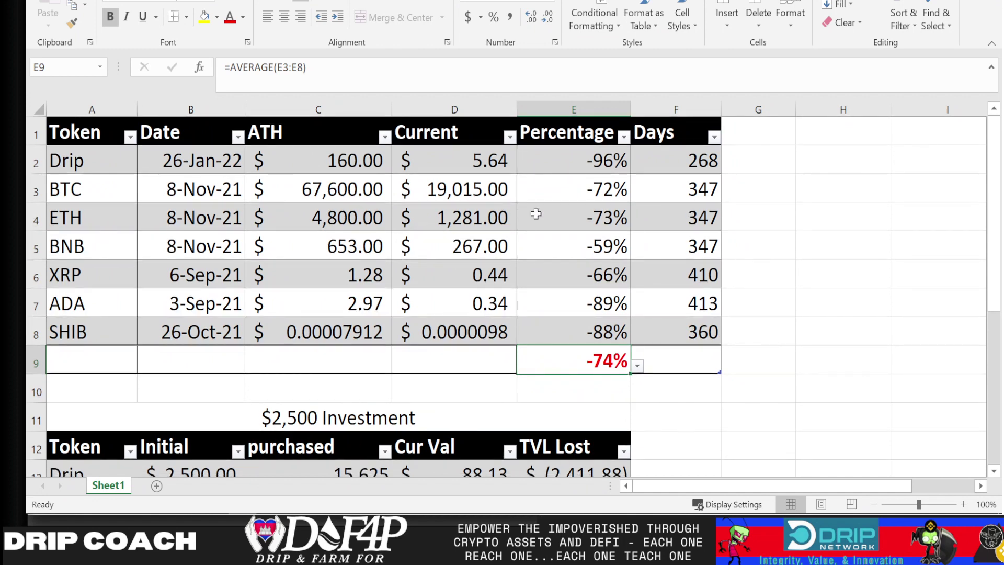
{"action": "left_click", "coordinate": [832, 242]}
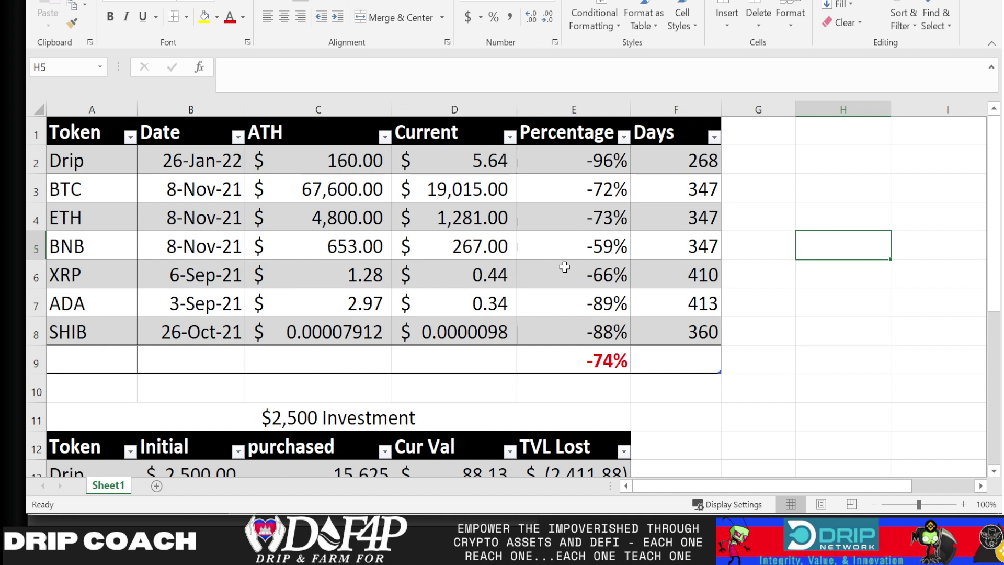
- Examine the current value and TVL lost for each token in the $2,500 Investment table
{"action": "scroll", "coordinate": [564, 267], "scroll_direction": "down", "scroll_amount": 3}
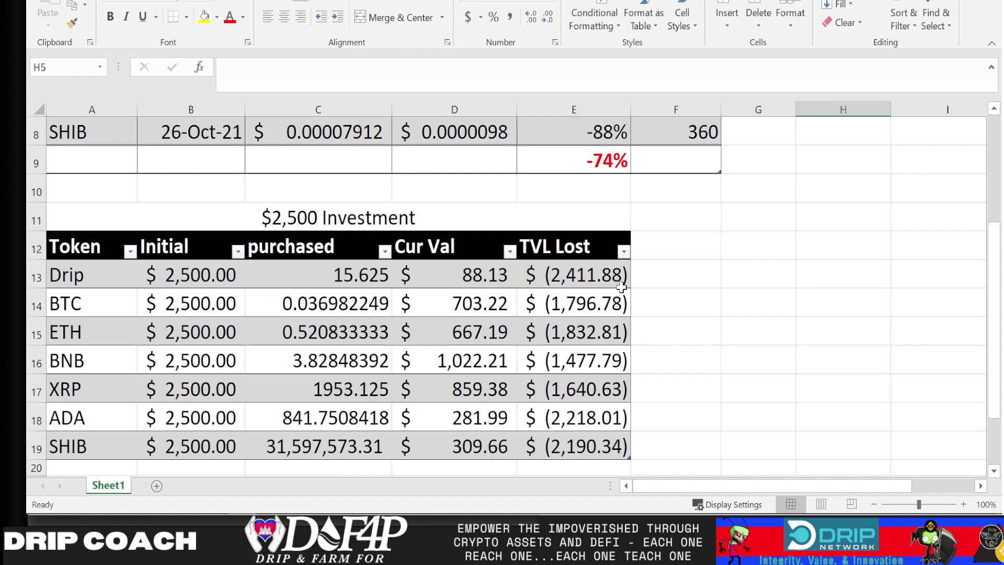
{"action": "scroll", "coordinate": [585, 277], "scroll_direction": "down", "scroll_amount": 1}
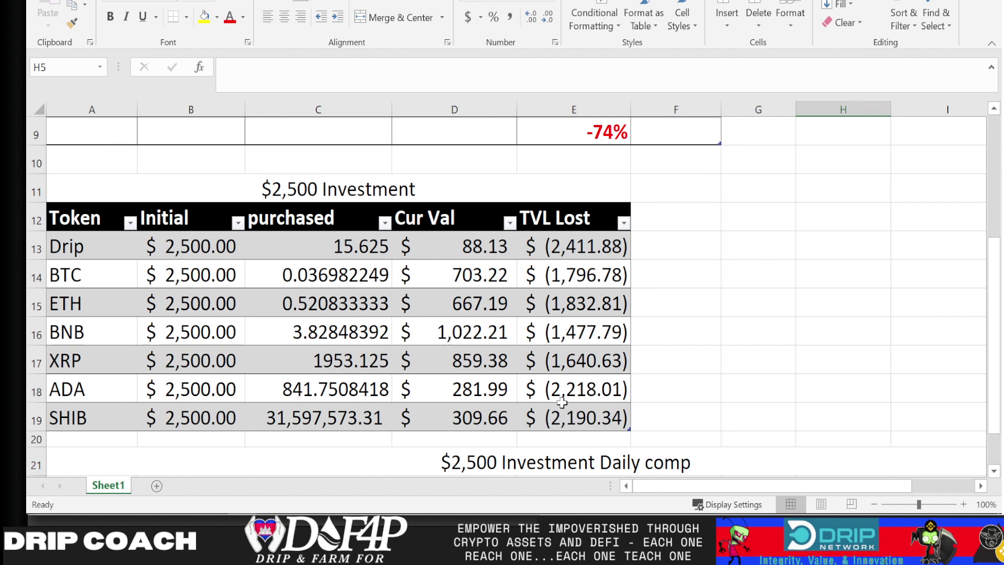
{"action": "scroll", "coordinate": [581, 361], "scroll_direction": "up", "scroll_amount": 1}
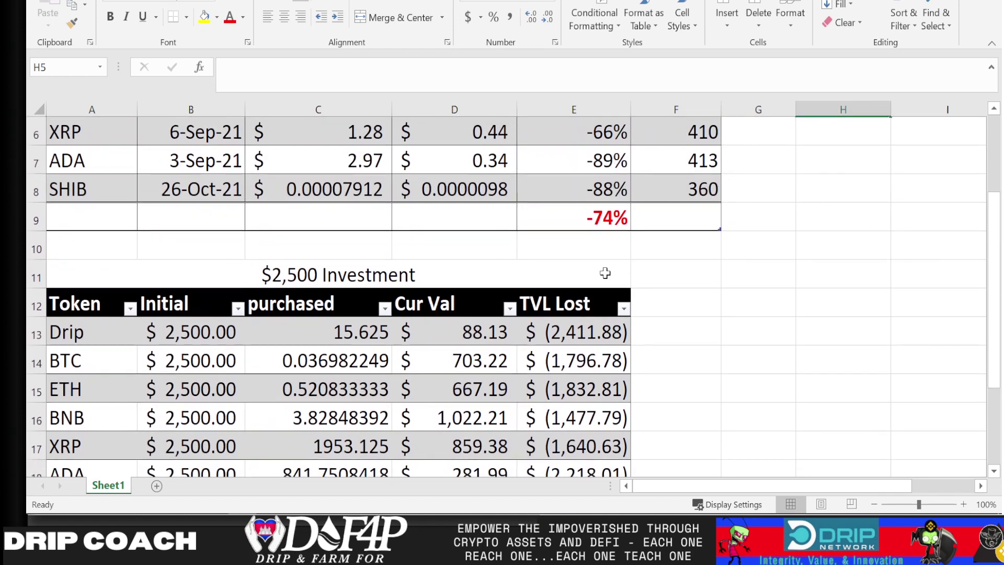
{"action": "scroll", "coordinate": [605, 271], "scroll_direction": "down", "scroll_amount": 1}
{"action": "scroll", "coordinate": [605, 271], "scroll_direction": "up", "scroll_amount": 1}
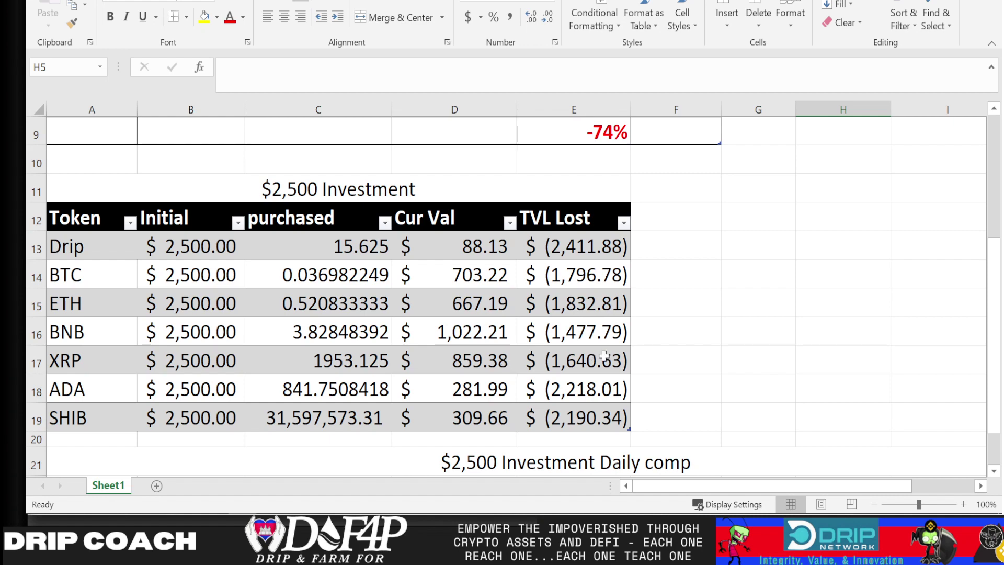
{"action": "scroll", "coordinate": [604, 356], "scroll_direction": "down", "scroll_amount": 2}
{"action": "scroll", "coordinate": [604, 355], "scroll_direction": "down", "scroll_amount": 1}
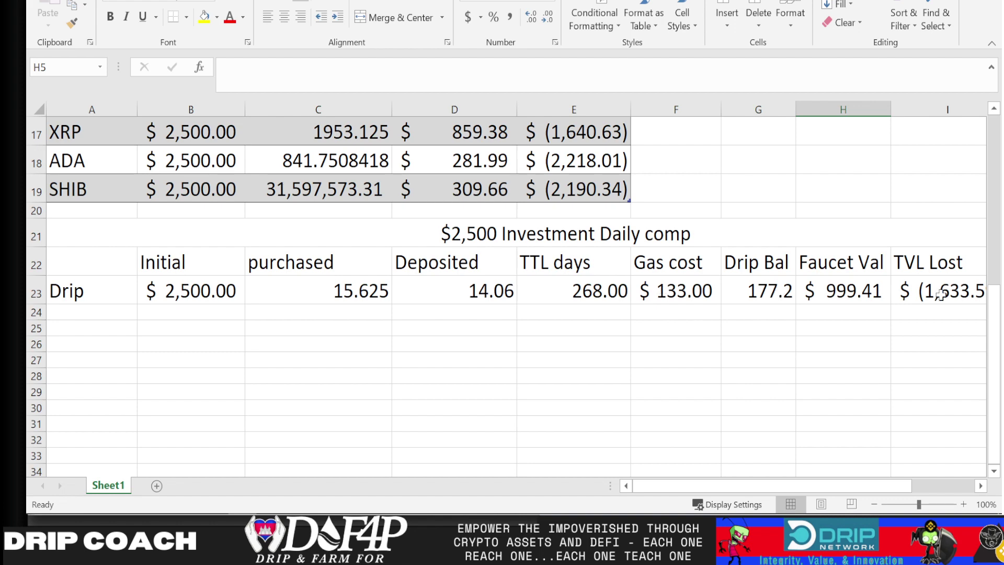
- Examine the Daily comp row through its Percentage column, and return to the all-time-high comparison table from its Token column
{"action": "scroll", "coordinate": [940, 294], "scroll_direction": "right", "scroll_amount": 3}
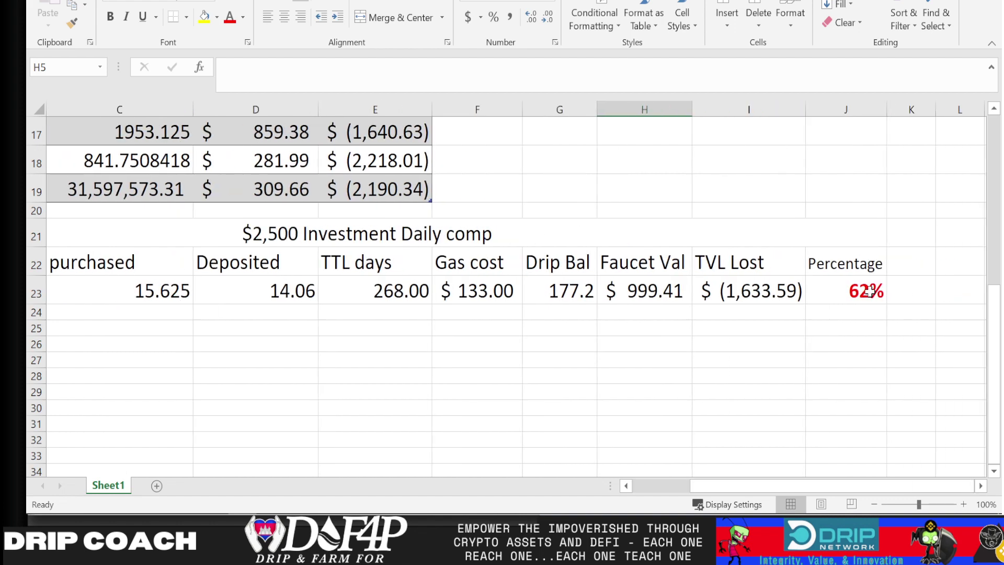
{"action": "scroll", "coordinate": [859, 291], "scroll_direction": "up", "scroll_amount": 2}
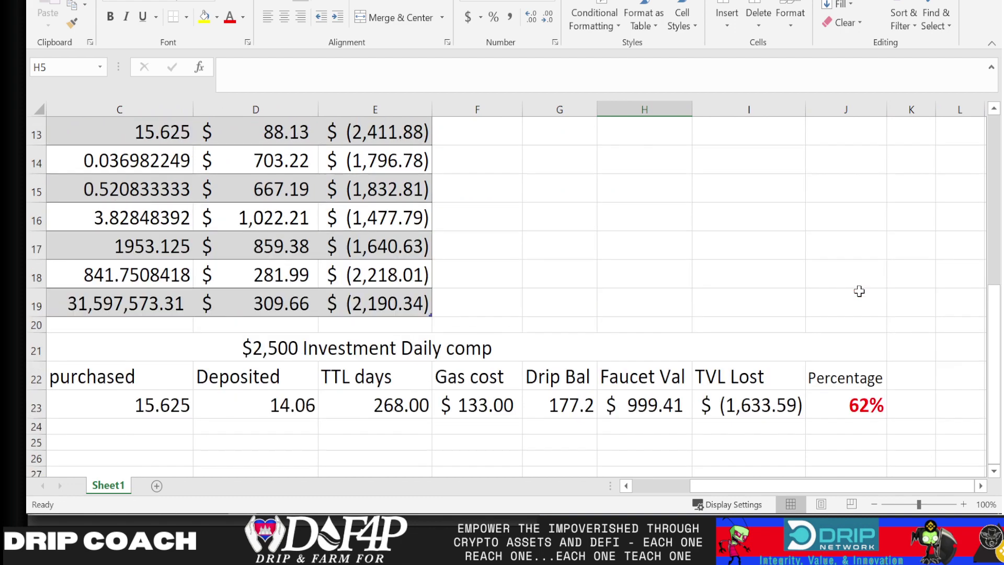
{"action": "scroll", "coordinate": [860, 291], "scroll_direction": "up", "scroll_amount": 3}
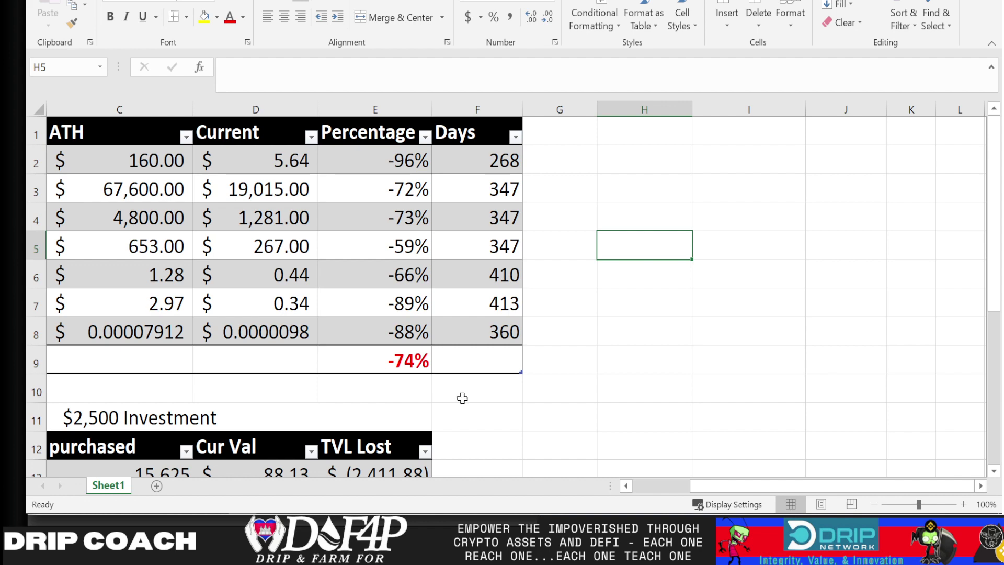
{"action": "scroll", "coordinate": [462, 399], "scroll_direction": "down", "scroll_amount": 2}
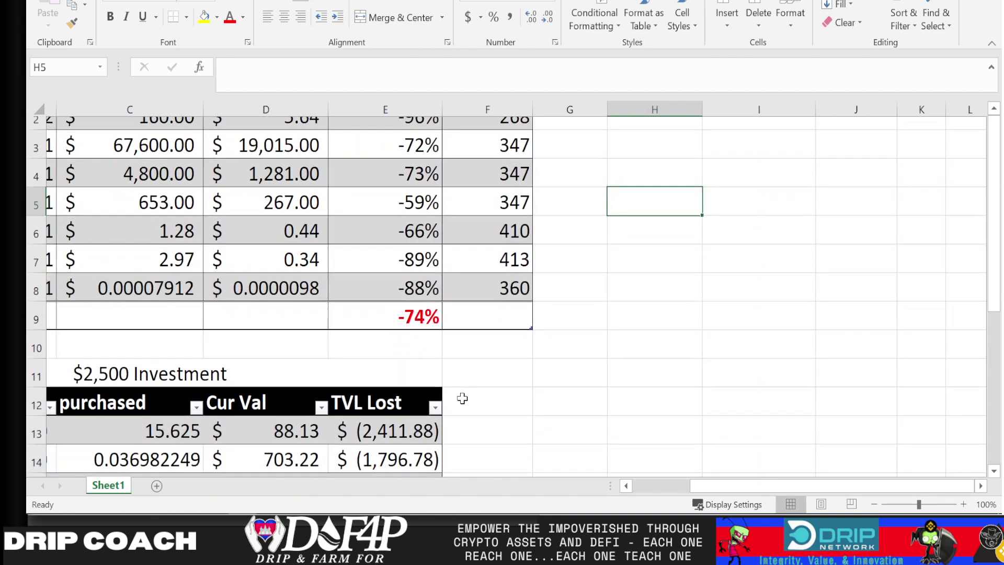
{"action": "scroll", "coordinate": [463, 398], "scroll_direction": "left", "scroll_amount": 1}
{"action": "scroll", "coordinate": [463, 398], "scroll_direction": "left", "scroll_amount": 1}
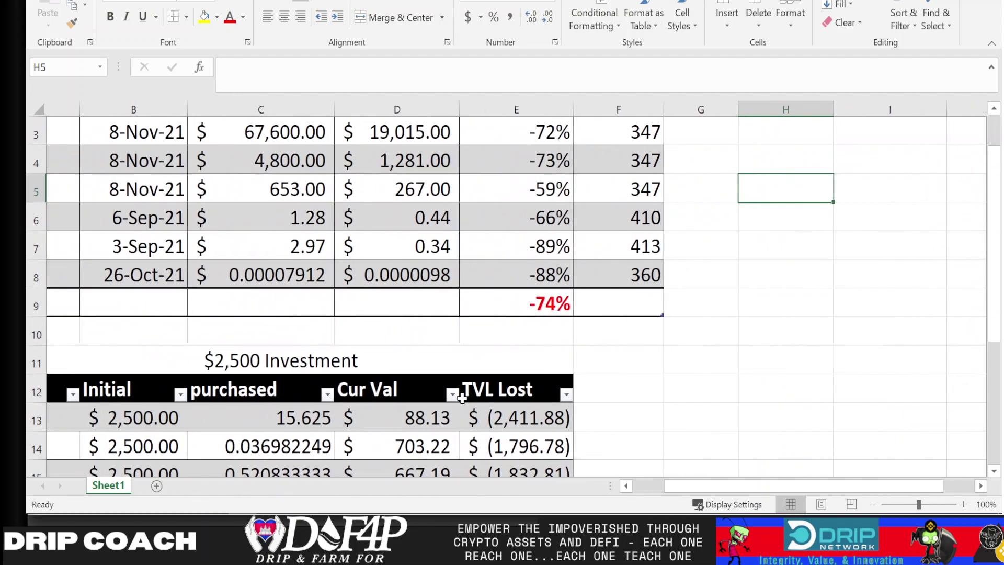
{"action": "scroll", "coordinate": [462, 398], "scroll_direction": "up", "scroll_amount": 2}
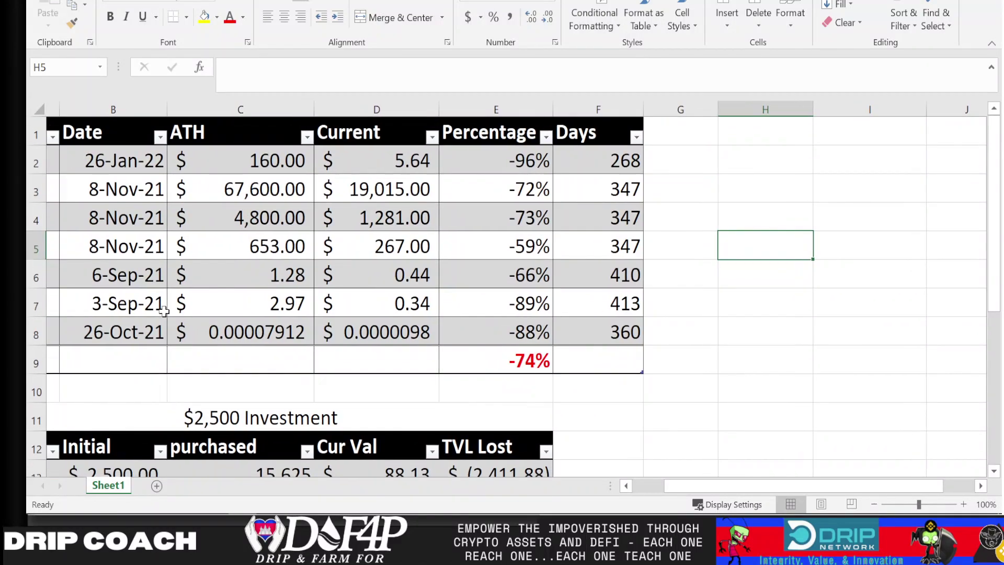
{"action": "scroll", "coordinate": [163, 311], "scroll_direction": "left", "scroll_amount": 1}
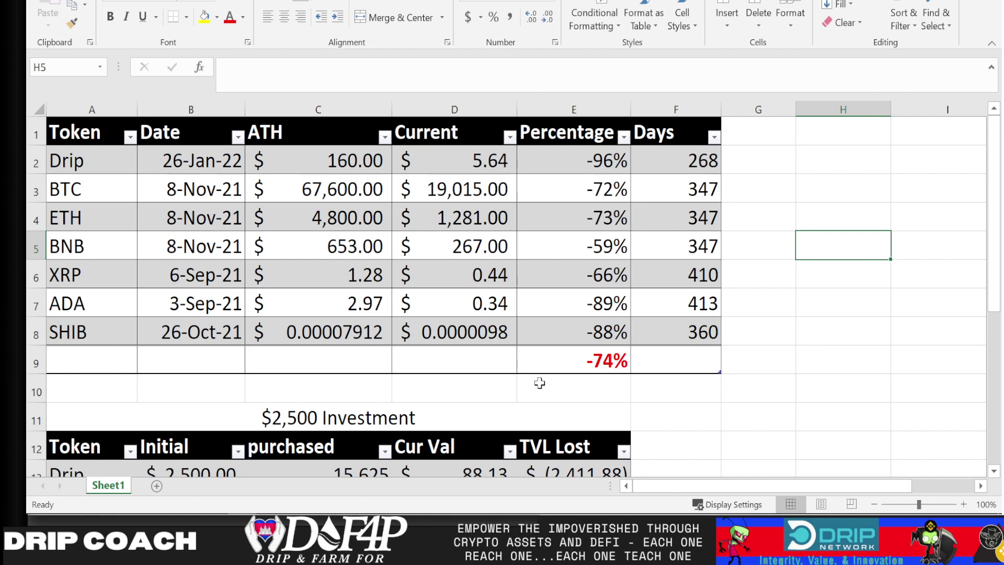
- Review Drip's $2,500 Investment Daily comp figures and select the Faucet Val cell H23 to show its formula
{"action": "scroll", "coordinate": [538, 382], "scroll_direction": "down", "scroll_amount": 2}
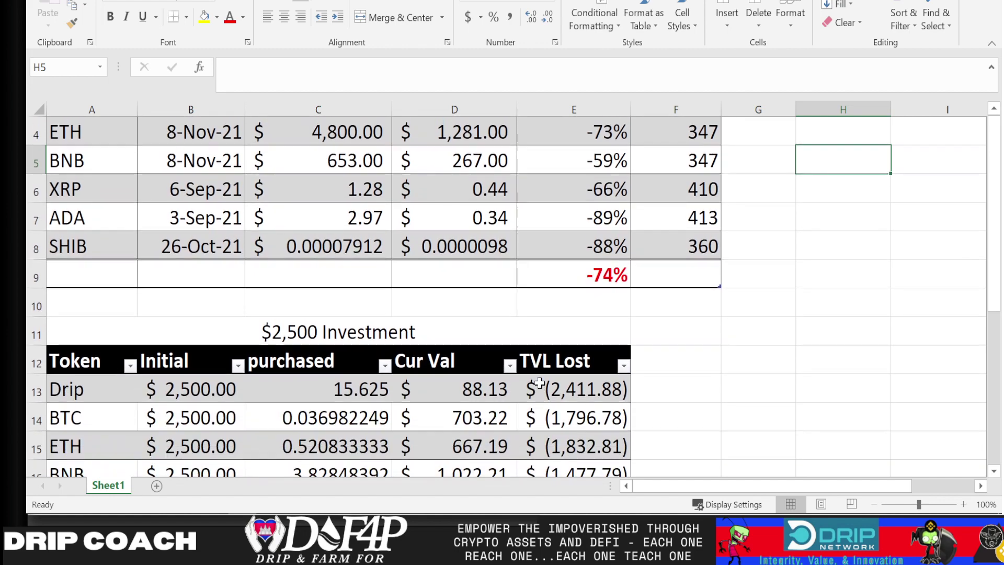
{"action": "scroll", "coordinate": [539, 382], "scroll_direction": "down", "scroll_amount": 4}
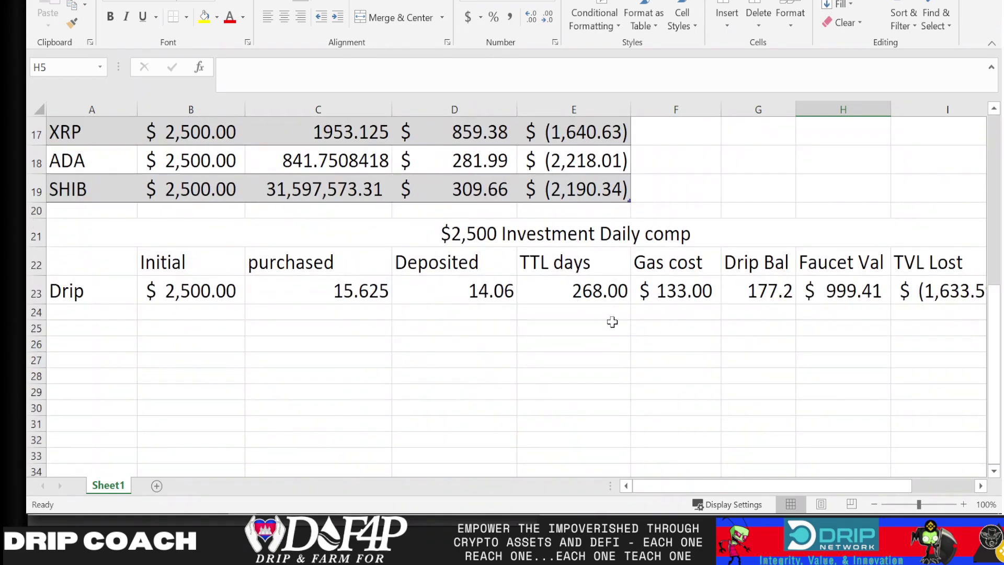
{"action": "scroll", "coordinate": [675, 293], "scroll_direction": "right", "scroll_amount": 1}
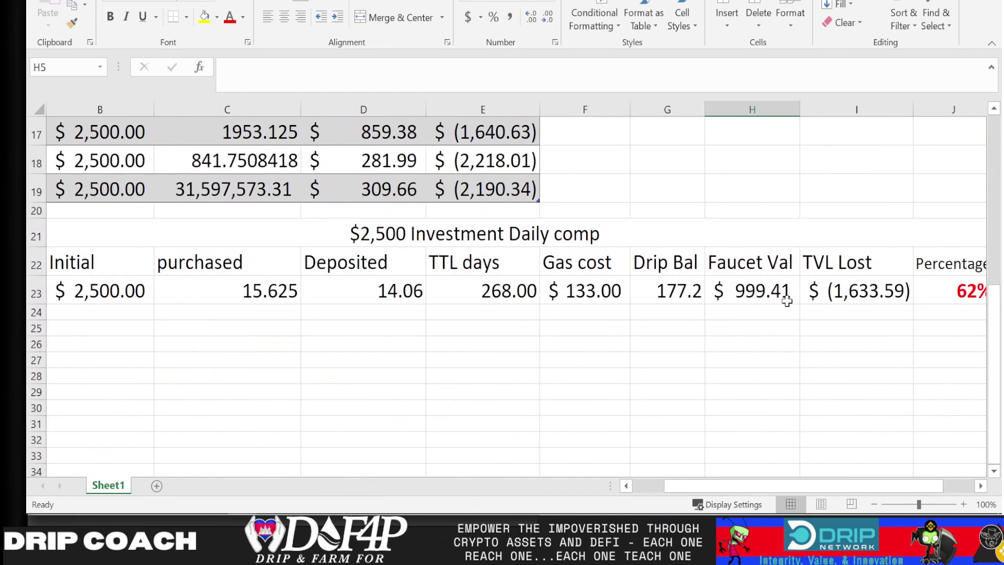
{"action": "scroll", "coordinate": [715, 302], "scroll_direction": "up", "scroll_amount": 1}
{"action": "scroll", "coordinate": [716, 302], "scroll_direction": "right", "scroll_amount": 1}
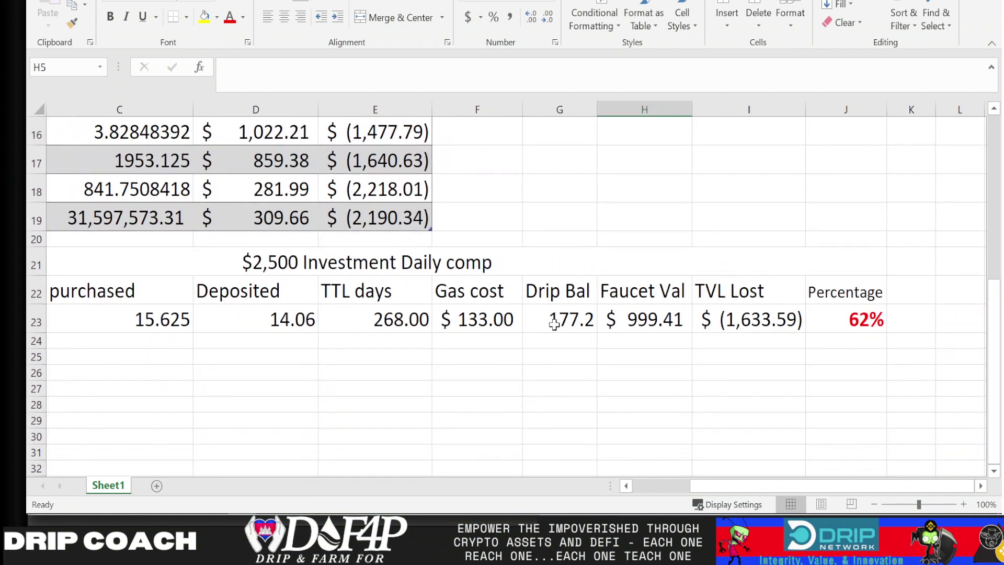
{"action": "scroll", "coordinate": [554, 321], "scroll_direction": "left", "scroll_amount": 2}
{"action": "scroll", "coordinate": [554, 322], "scroll_direction": "right", "scroll_amount": 1}
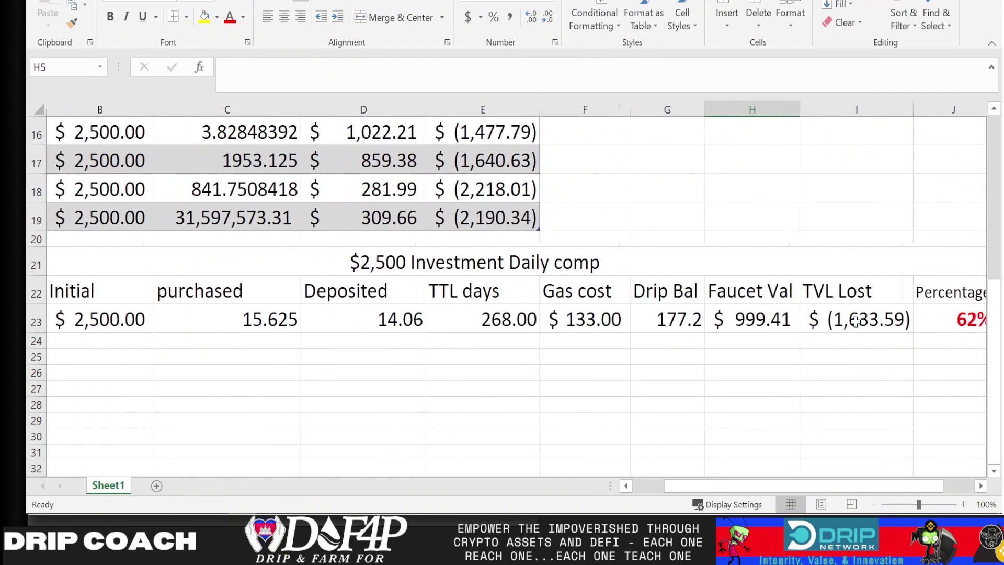
{"action": "left_click", "coordinate": [739, 323]}
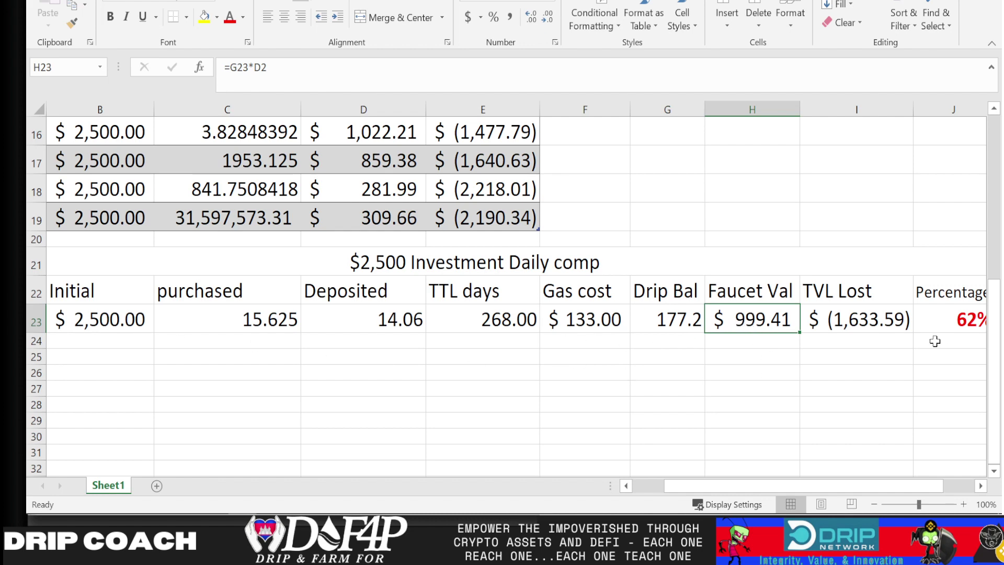
- Look back over the all-time-high, current price and percentage columns of the token comparison table
{"action": "scroll", "coordinate": [876, 319], "scroll_direction": "up", "scroll_amount": 1}
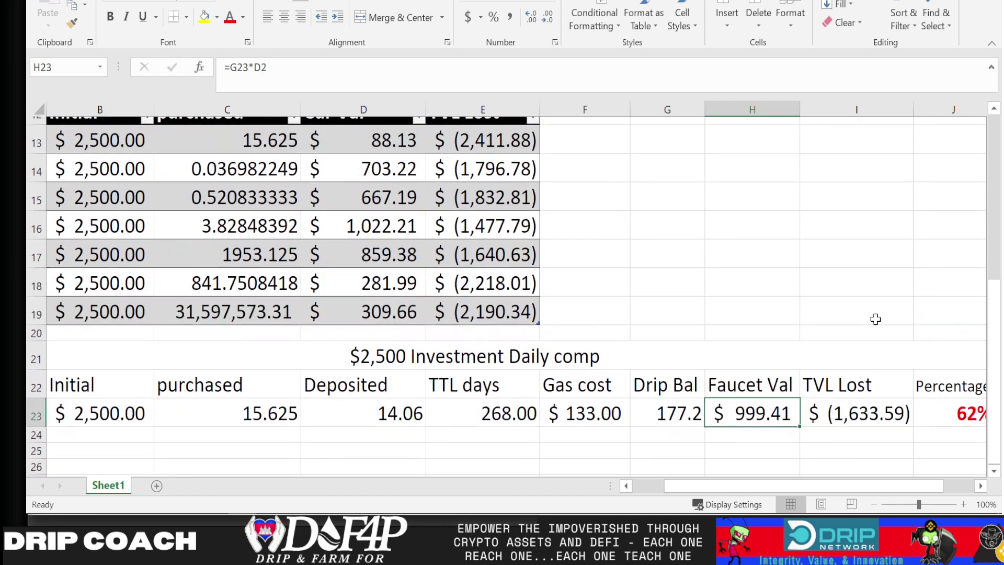
{"action": "scroll", "coordinate": [876, 319], "scroll_direction": "up", "scroll_amount": 3}
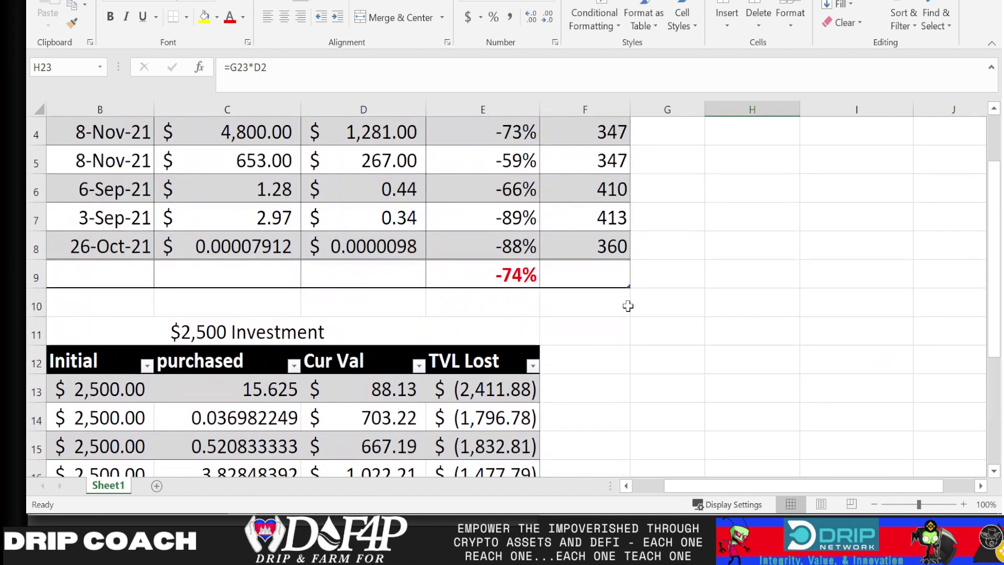
{"action": "scroll", "coordinate": [628, 306], "scroll_direction": "up", "scroll_amount": 1}
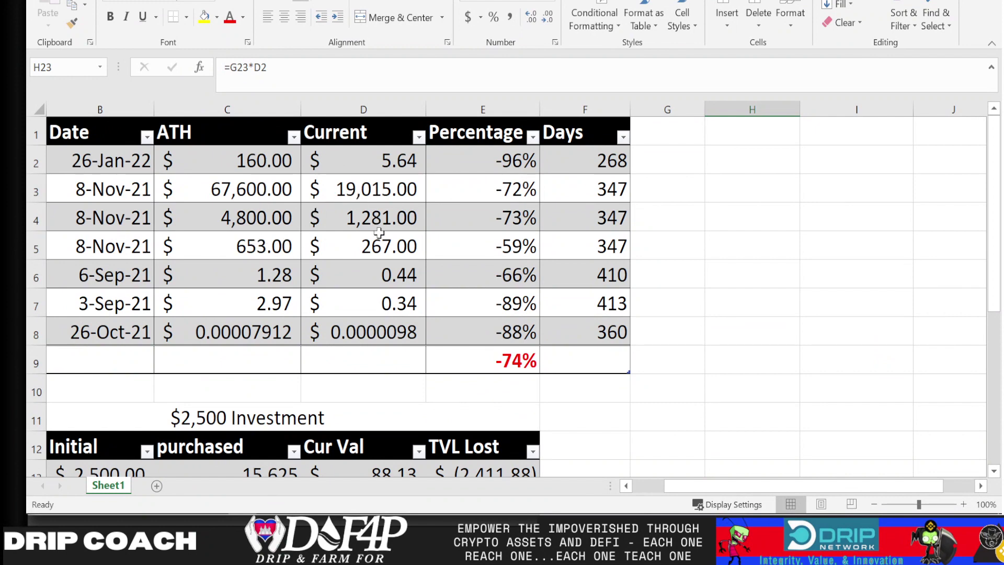
{"action": "scroll", "coordinate": [378, 232], "scroll_direction": "down", "scroll_amount": 1}
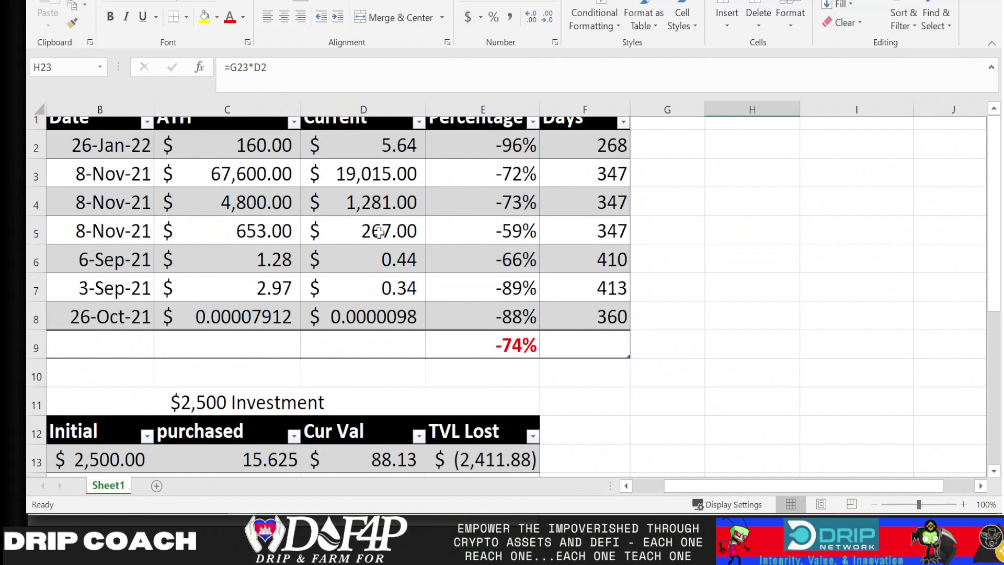
{"action": "scroll", "coordinate": [379, 231], "scroll_direction": "down", "scroll_amount": 1}
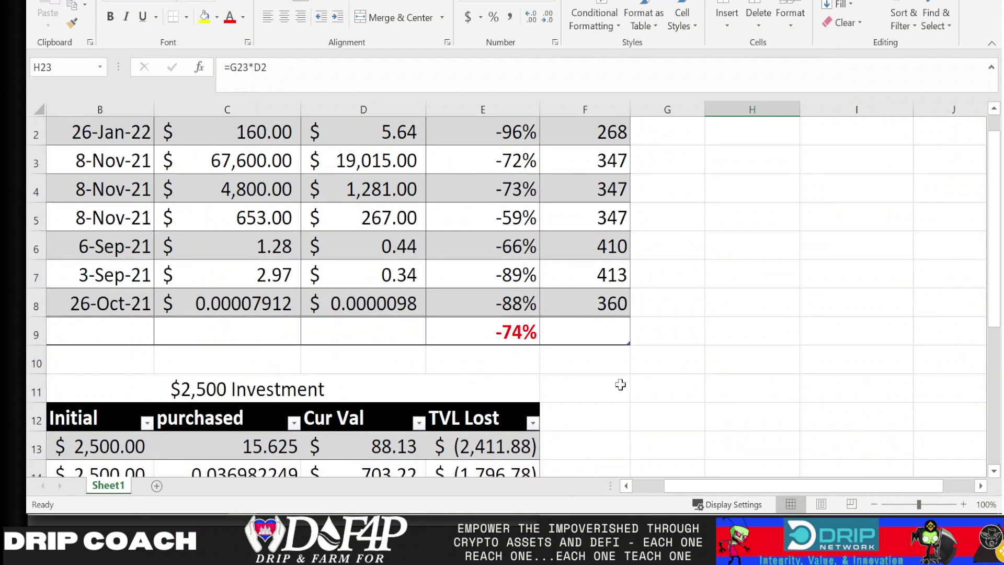
- Compare the Daily comp row's TVL Lost and Percentage with the losses in the $2,500 Investment table
{"action": "scroll", "coordinate": [620, 385], "scroll_direction": "down", "scroll_amount": 1}
{"action": "scroll", "coordinate": [621, 385], "scroll_direction": "down", "scroll_amount": 5}
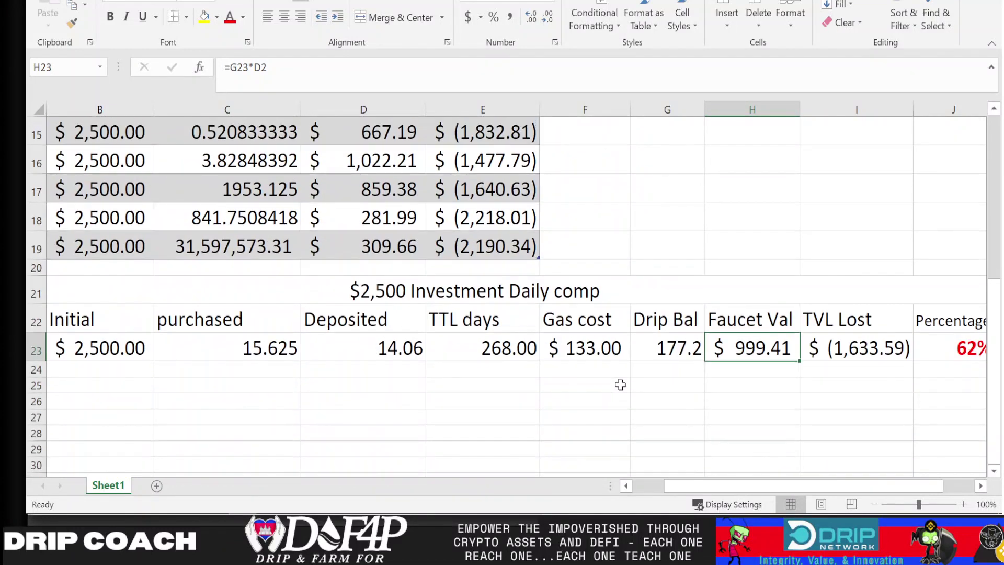
{"action": "scroll", "coordinate": [575, 351], "scroll_direction": "up", "scroll_amount": 2}
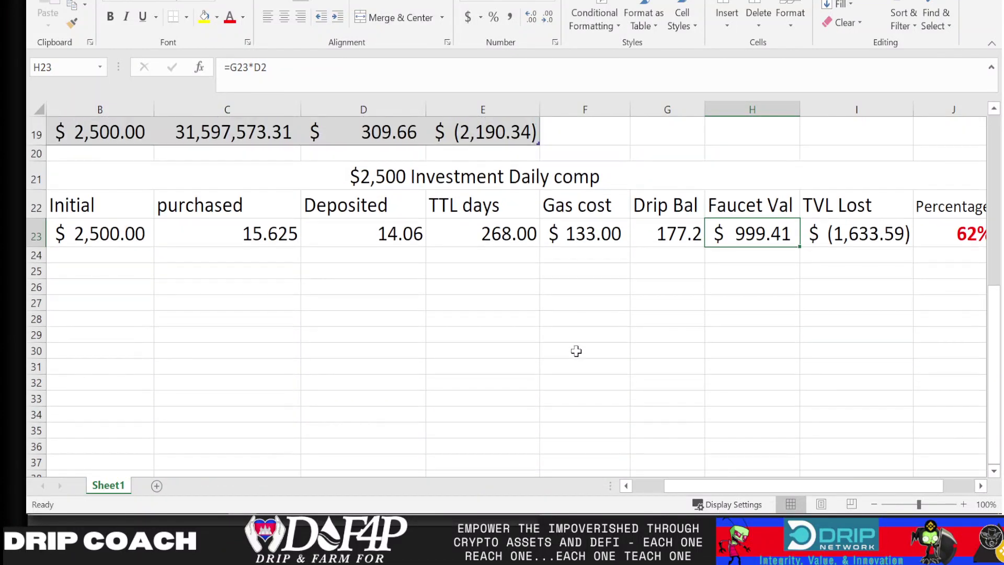
{"action": "scroll", "coordinate": [713, 375], "scroll_direction": "right", "scroll_amount": 2}
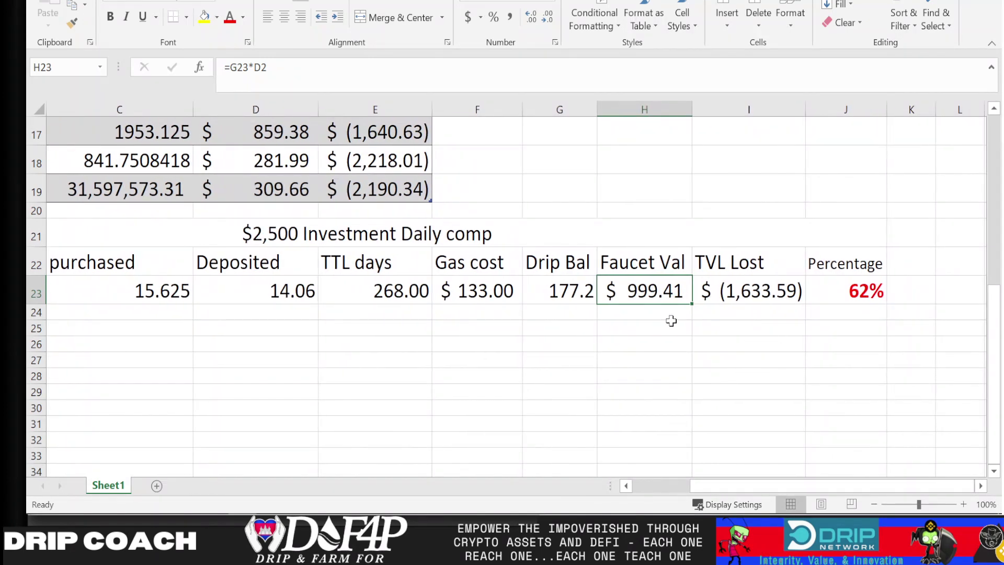
{"action": "scroll", "coordinate": [589, 330], "scroll_direction": "left", "scroll_amount": 1}
{"action": "scroll", "coordinate": [590, 330], "scroll_direction": "right", "scroll_amount": 1}
{"action": "scroll", "coordinate": [541, 287], "scroll_direction": "up", "scroll_amount": 3}
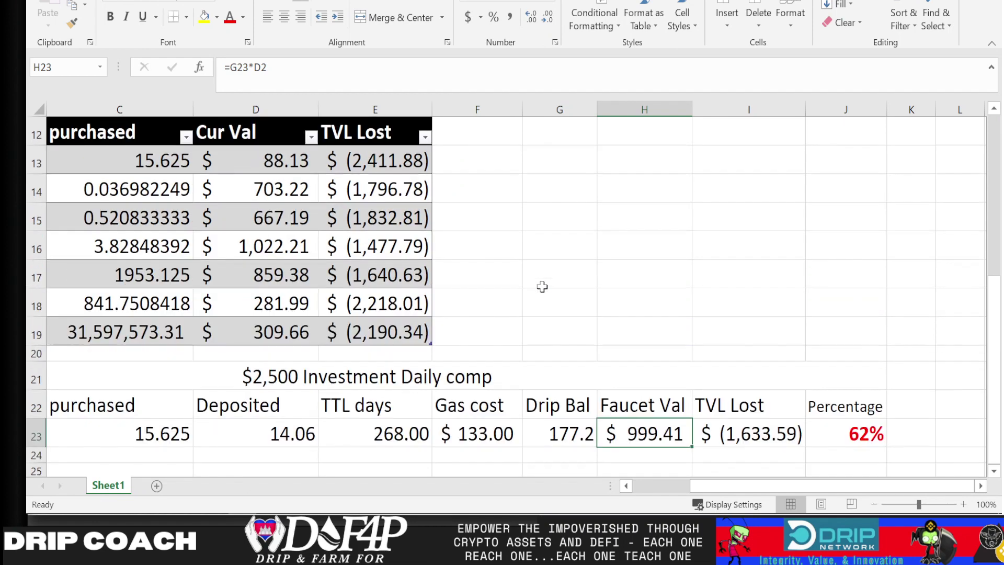
- Return to the all-time-high comparison table from its Token column through Days, and select the empty cell H5 beside it
{"action": "scroll", "coordinate": [542, 287], "scroll_direction": "up", "scroll_amount": 1}
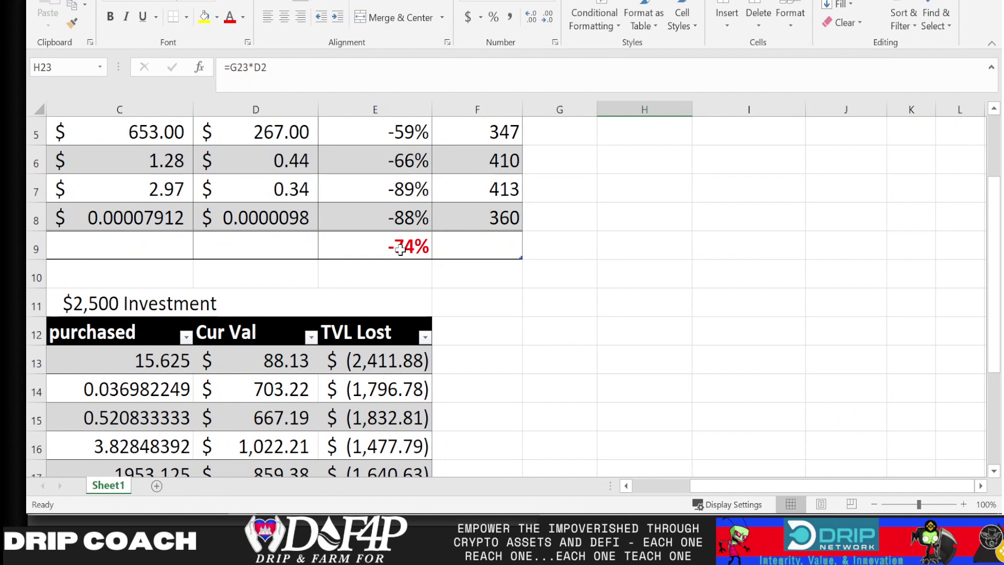
{"action": "scroll", "coordinate": [400, 250], "scroll_direction": "left", "scroll_amount": 2}
{"action": "scroll", "coordinate": [401, 250], "scroll_direction": "up", "scroll_amount": 1}
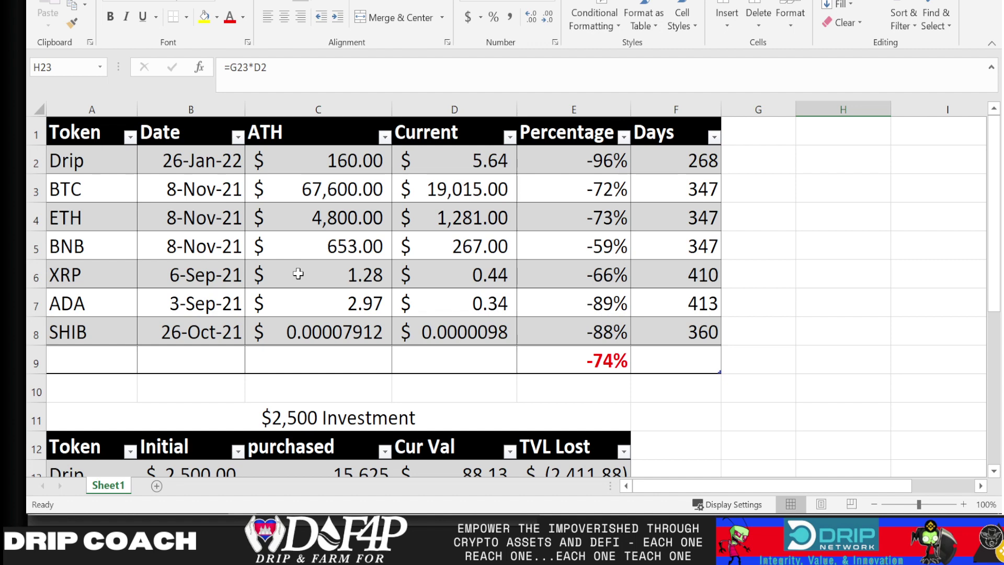
{"action": "key", "text": "alt"}
{"action": "key", "text": "p"}
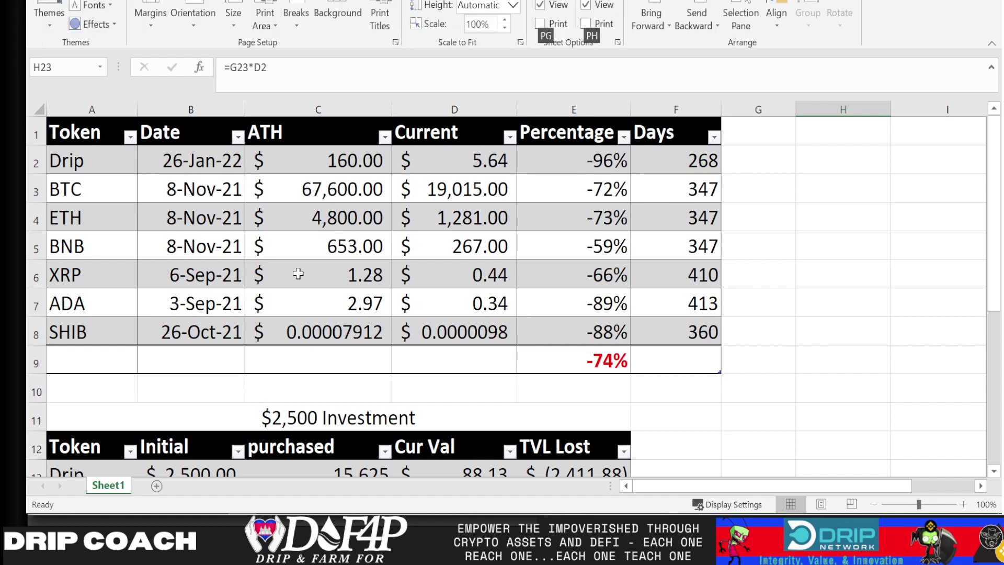
{"action": "left_click", "coordinate": [826, 252]}
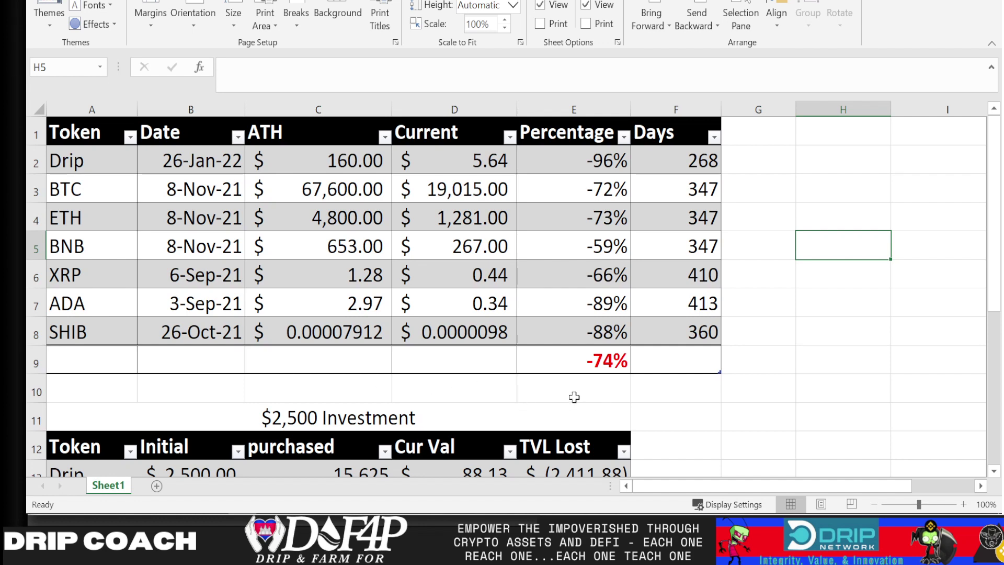
- Review the $2,500 Investment Daily comp row through its Percentage column, and compare it with the overall Percentage in the all-time-high table
{"action": "scroll", "coordinate": [715, 408], "scroll_direction": "down", "scroll_amount": 3}
{"action": "scroll", "coordinate": [715, 408], "scroll_direction": "down", "scroll_amount": 1}
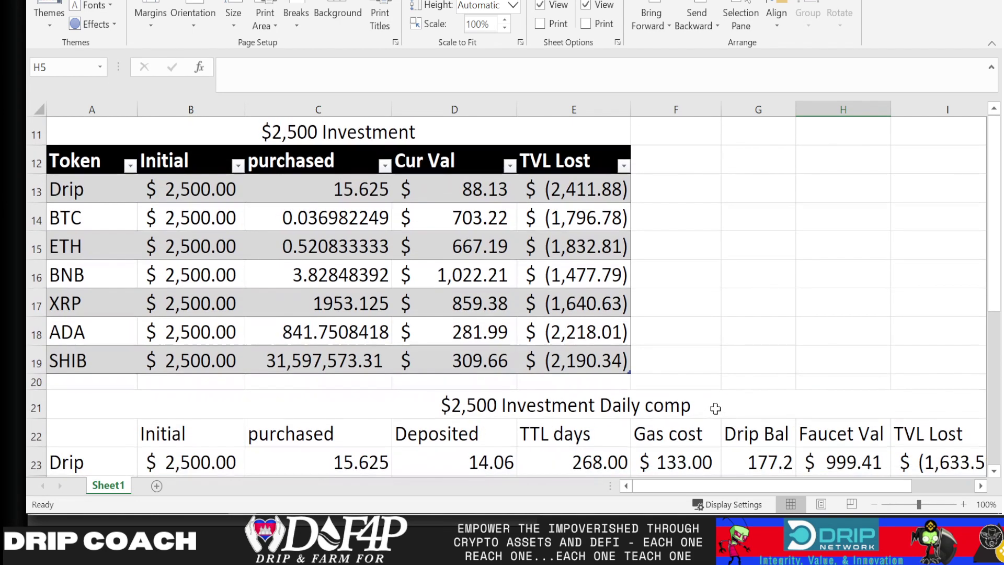
{"action": "scroll", "coordinate": [715, 408], "scroll_direction": "right", "scroll_amount": 2}
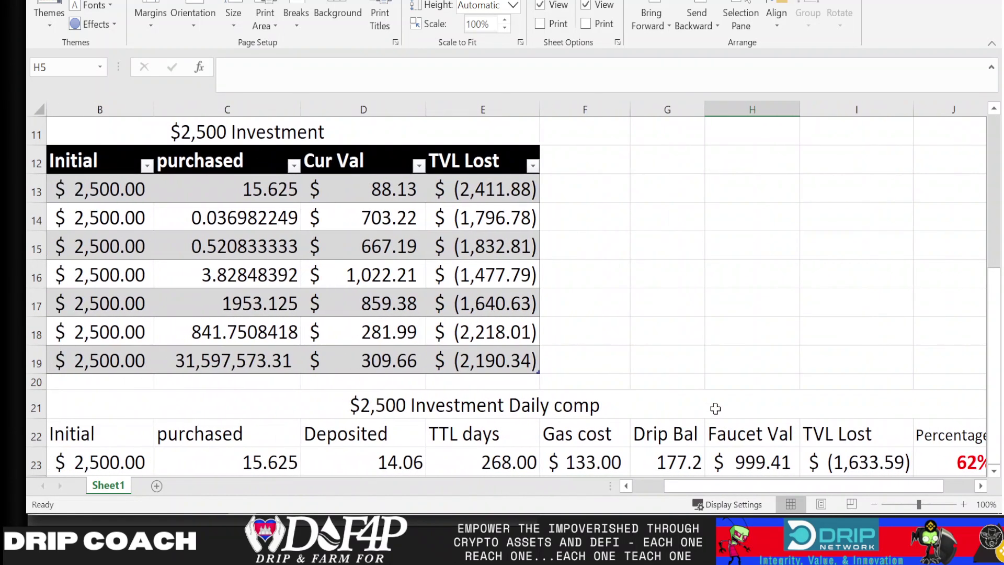
{"action": "scroll", "coordinate": [834, 316], "scroll_direction": "up", "scroll_amount": 1}
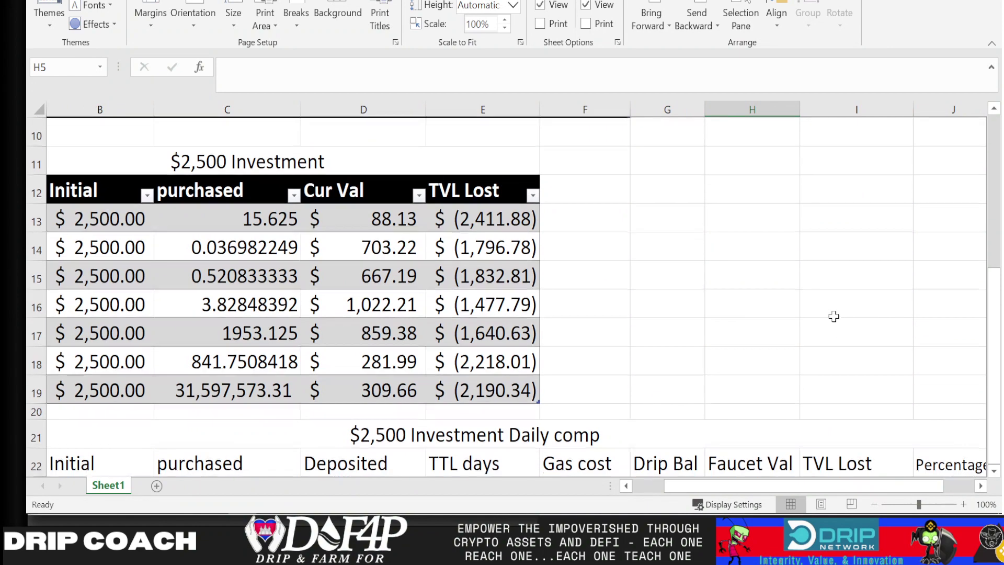
{"action": "scroll", "coordinate": [834, 316], "scroll_direction": "up", "scroll_amount": 3}
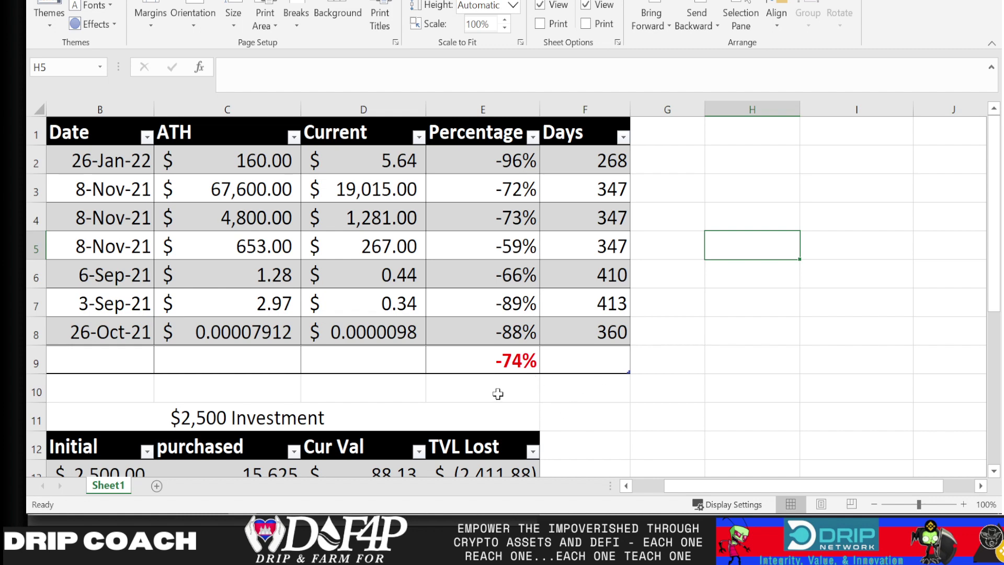
- Look over the all-time-high table from its Token column again, and continue to the token losses in the $2,500 Investment table
{"action": "scroll", "coordinate": [537, 395], "scroll_direction": "down", "scroll_amount": 1}
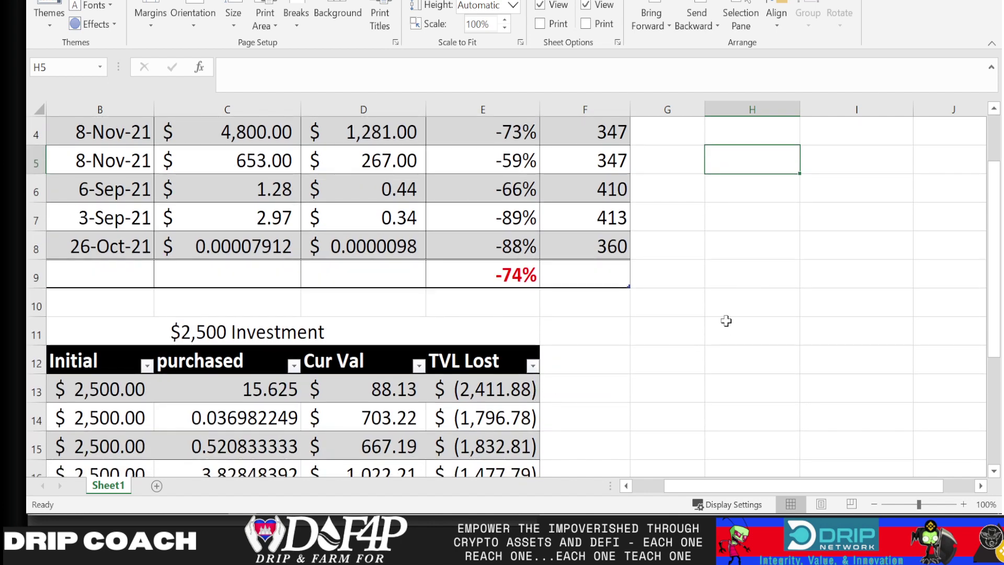
{"action": "scroll", "coordinate": [632, 320], "scroll_direction": "left", "scroll_amount": 2}
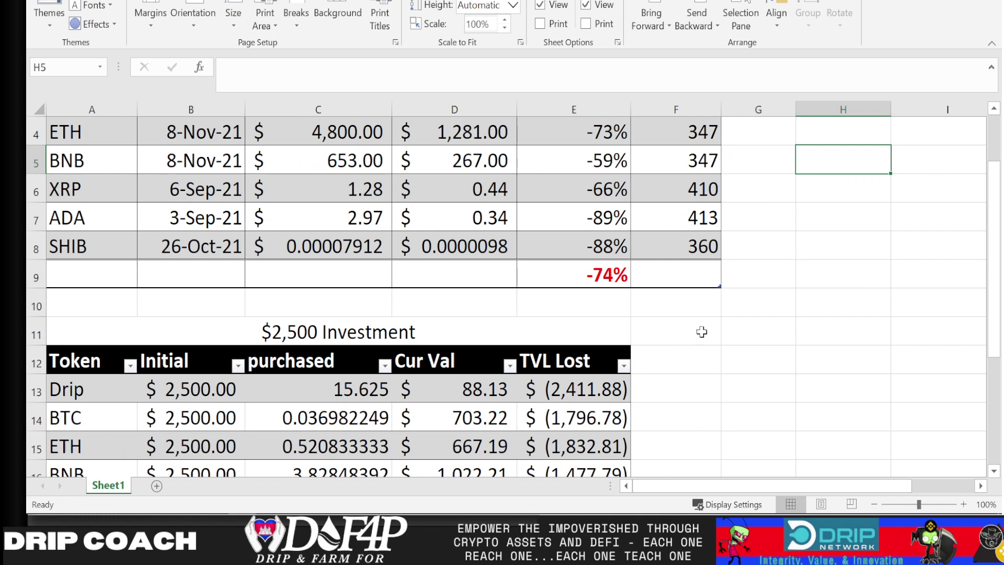
{"action": "scroll", "coordinate": [657, 331], "scroll_direction": "up", "scroll_amount": 1}
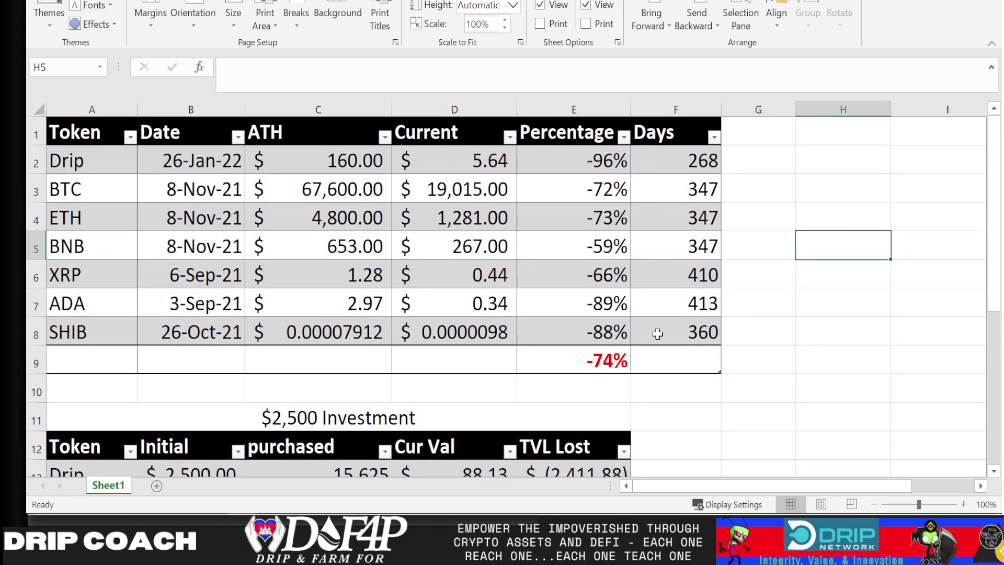
{"action": "scroll", "coordinate": [718, 390], "scroll_direction": "down", "scroll_amount": 3}
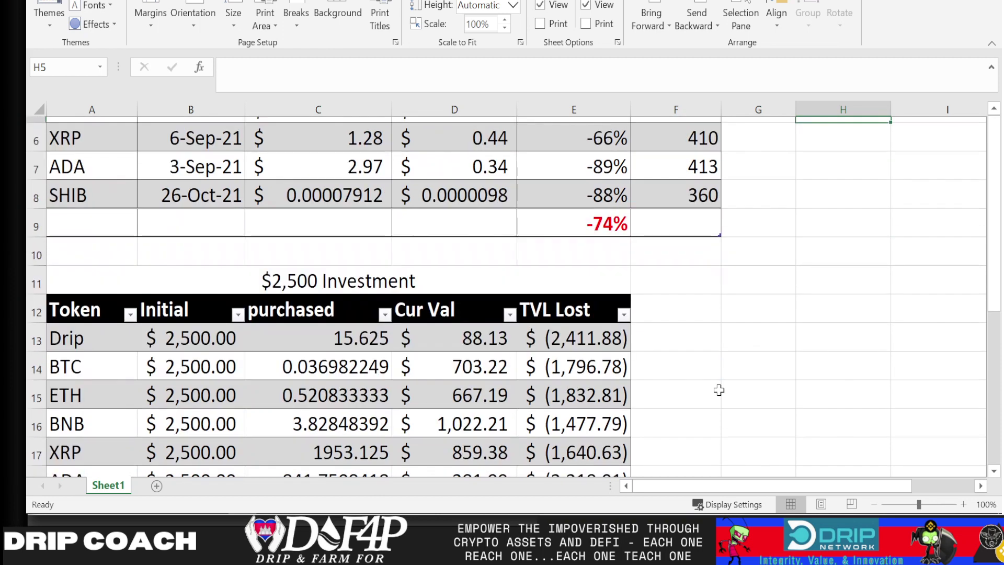